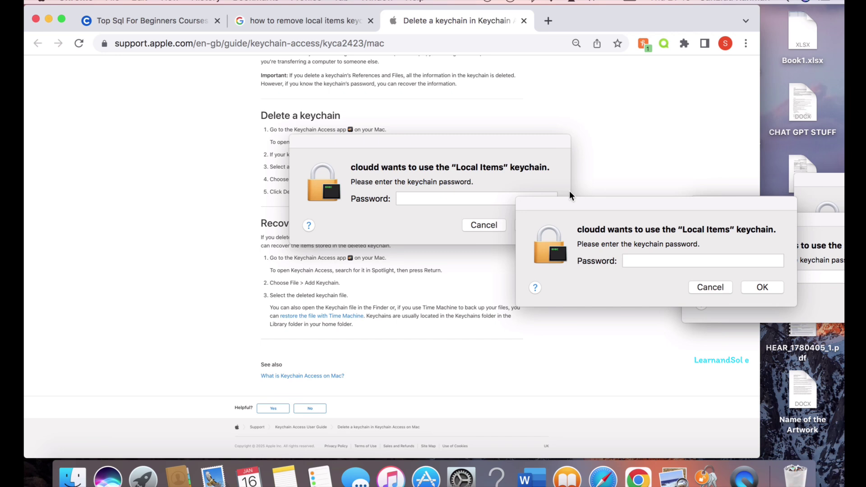
Drag the sharingd, accountsd and other Local Items password prompts out of the way
drag(579, 203, 413, 60)
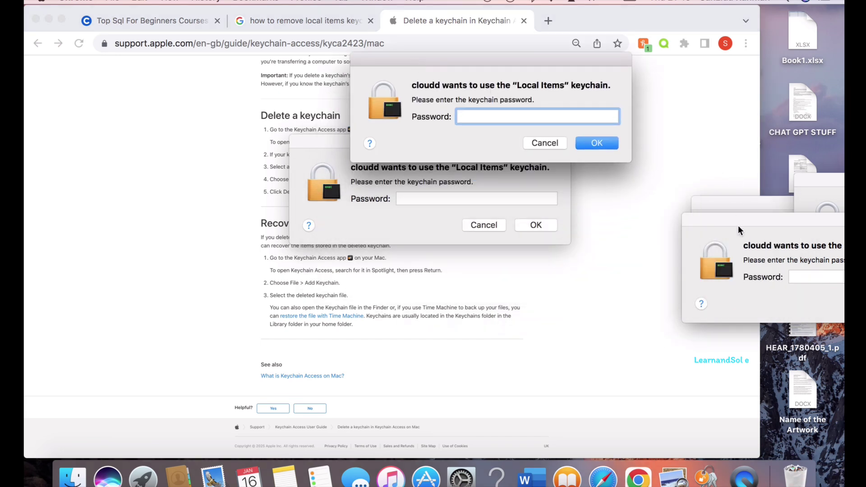
drag(739, 226, 571, 241)
mouse_move(762, 197)
mouse_down()
mouse_move(501, 196)
mouse_move(351, 277)
mouse_up()
drag(843, 194, 649, 114)
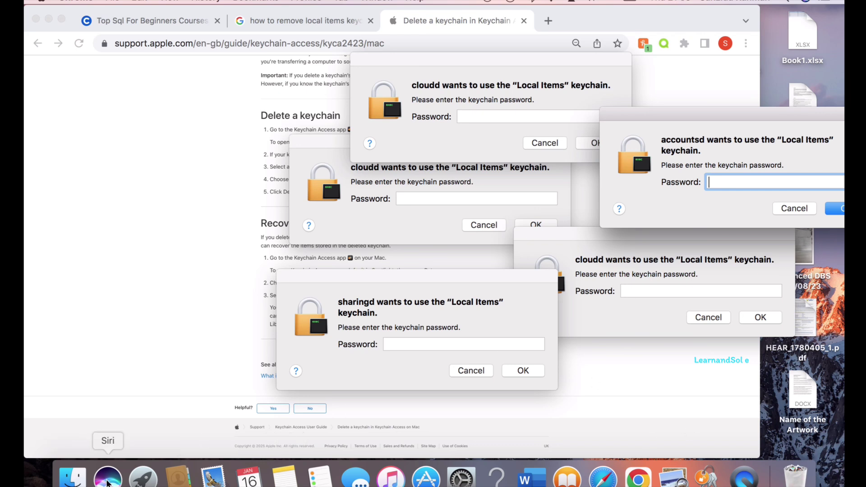
Launch Keychain Access from Launchpad by searching 'keychain'
click(142, 479)
click(427, 14)
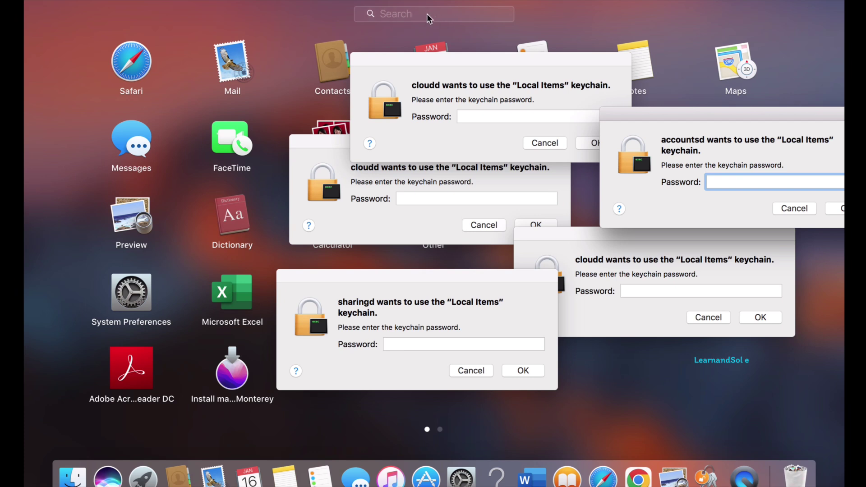
text(keych)
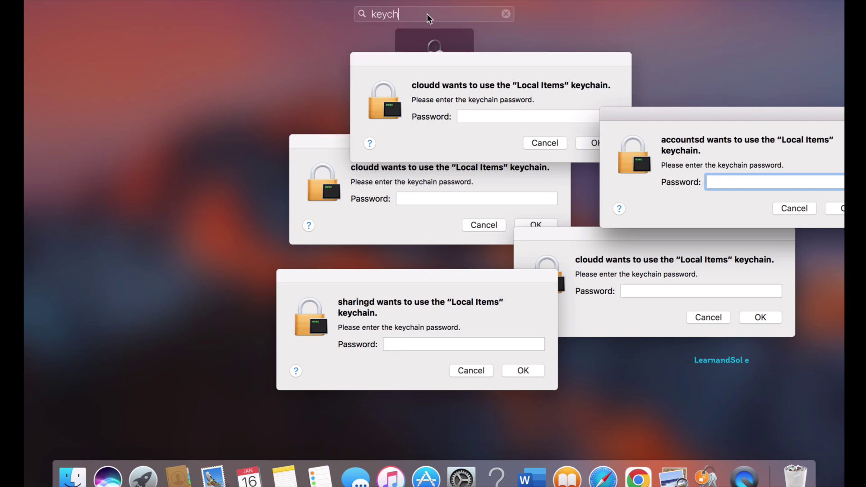
key(Return)
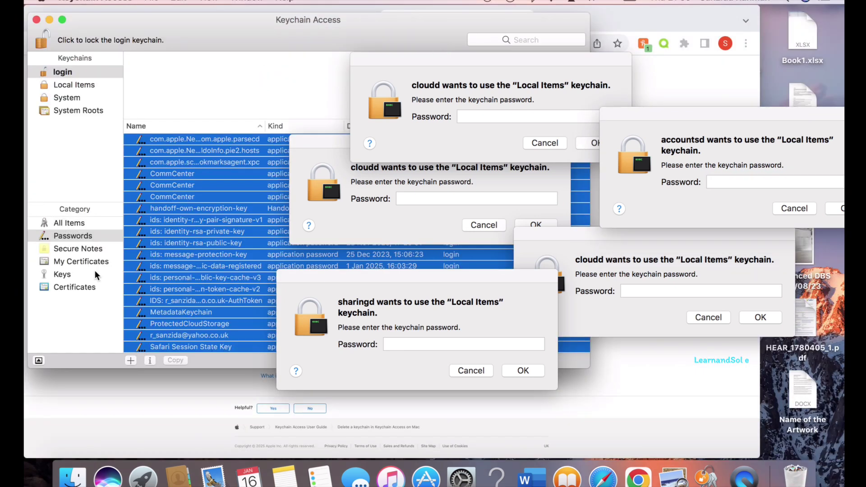
Select all 62 entries under All Items > Passwords and delete them, confirming the deletion
click(75, 223)
click(79, 234)
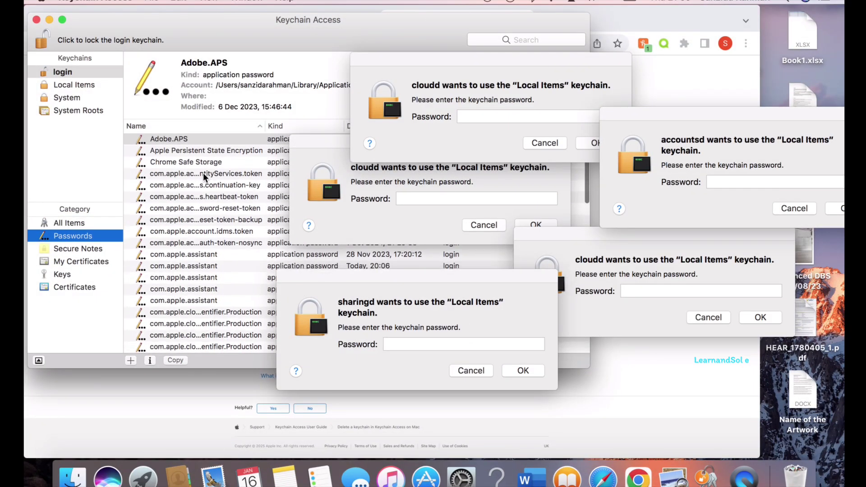
scroll(203, 172, down, 10)
scroll(188, 288, down, 5)
key(super+a)
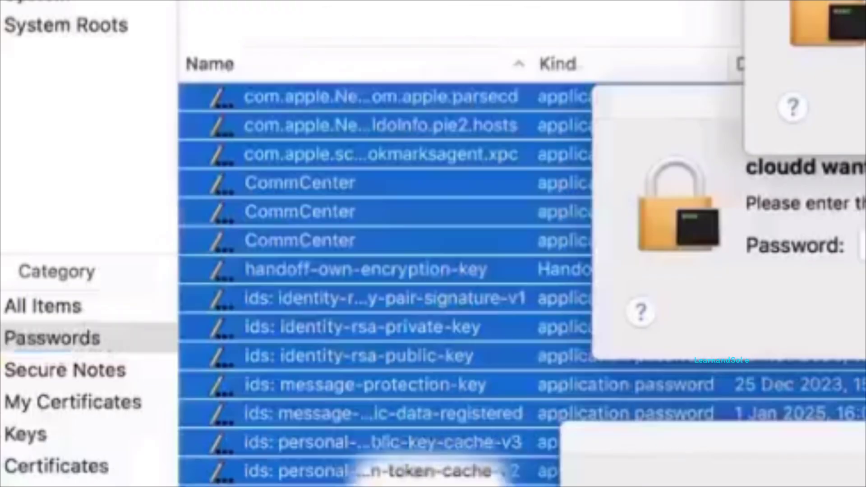
right_click(381, 294)
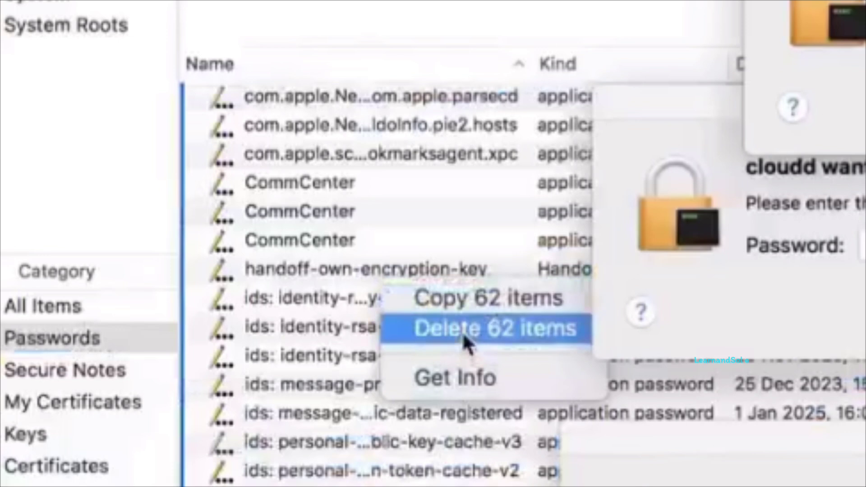
click(462, 331)
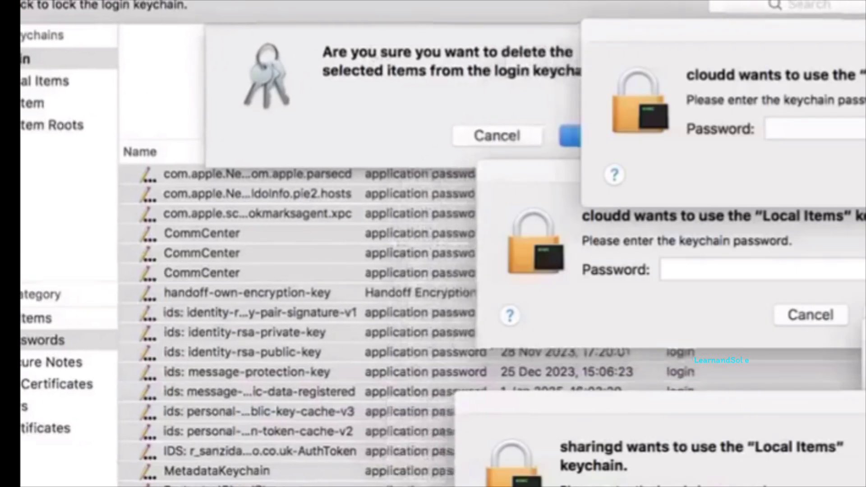
click(466, 145)
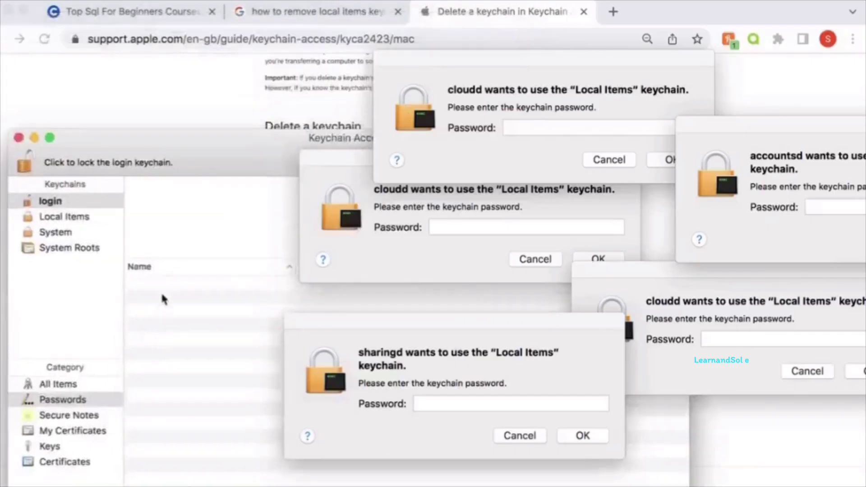
Switch the Category sidebar from Secure Notes to Keys to list the 12 login keys
click(75, 414)
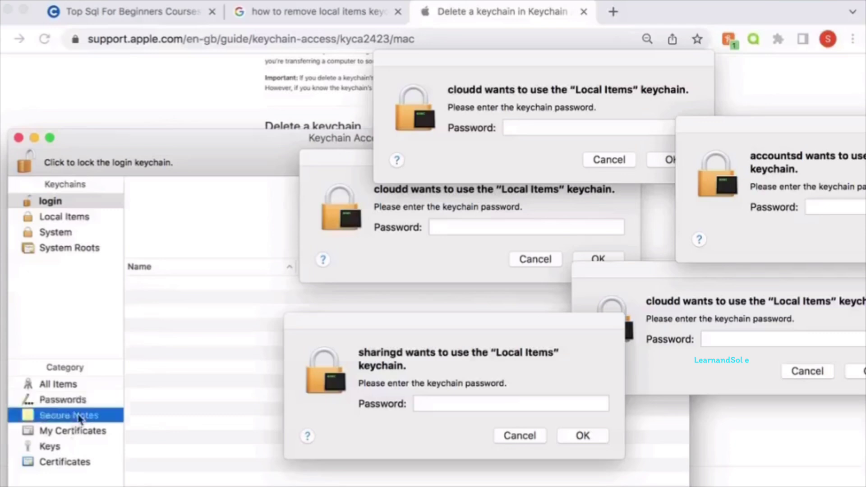
click(75, 448)
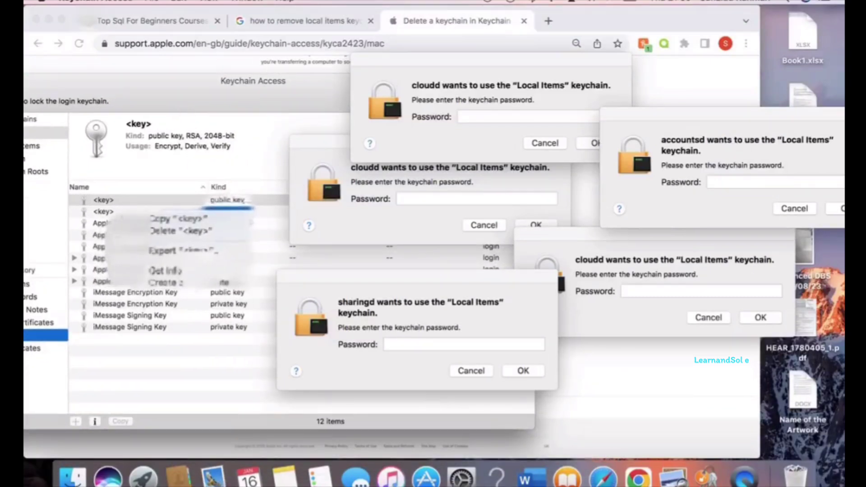
click(121, 214)
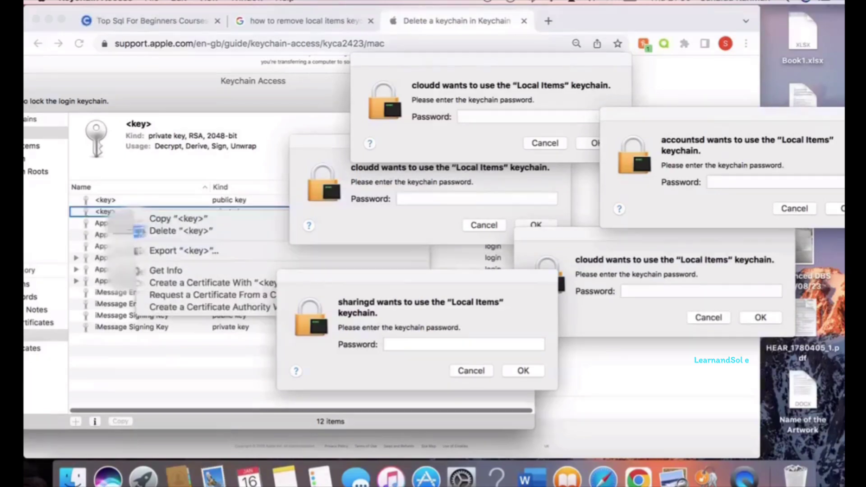
click(156, 230)
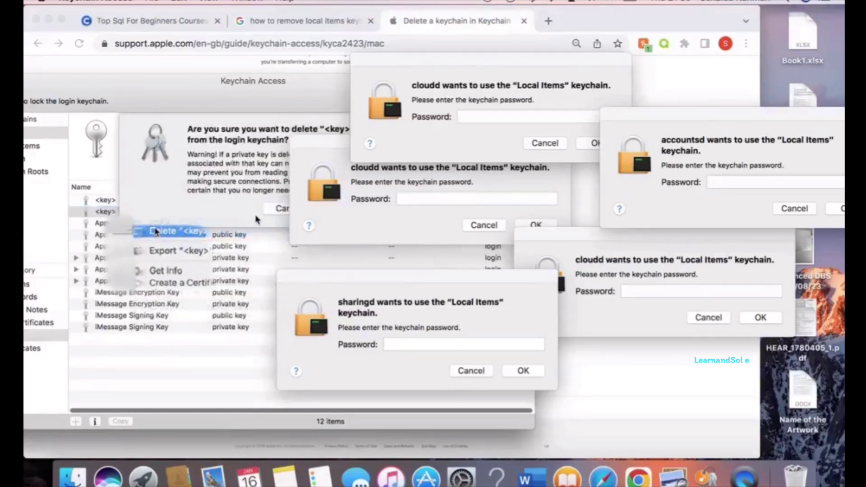
drag(257, 88, 204, 80)
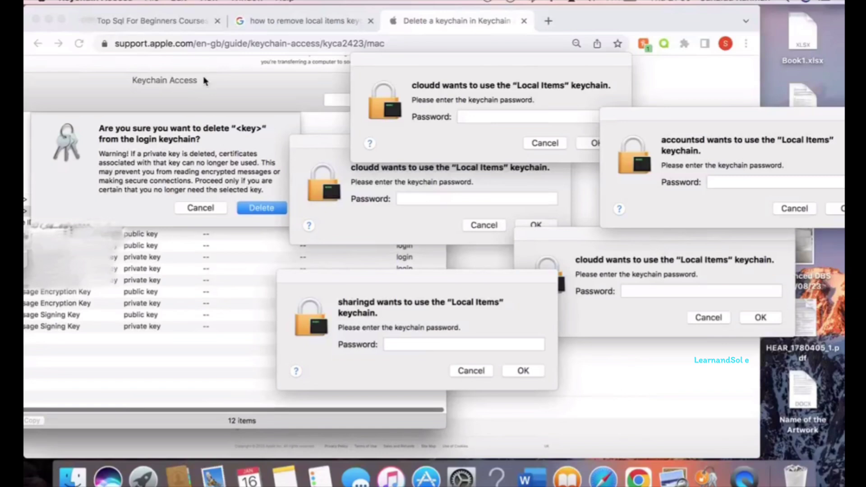
click(201, 208)
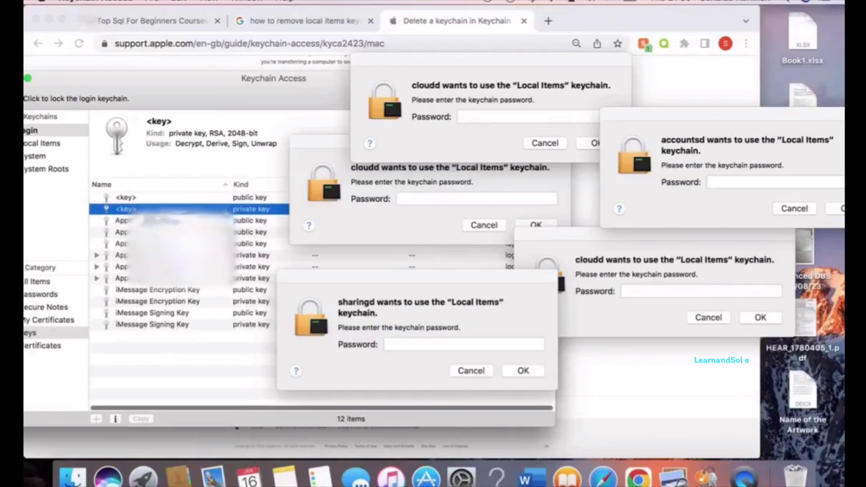
key(Down)
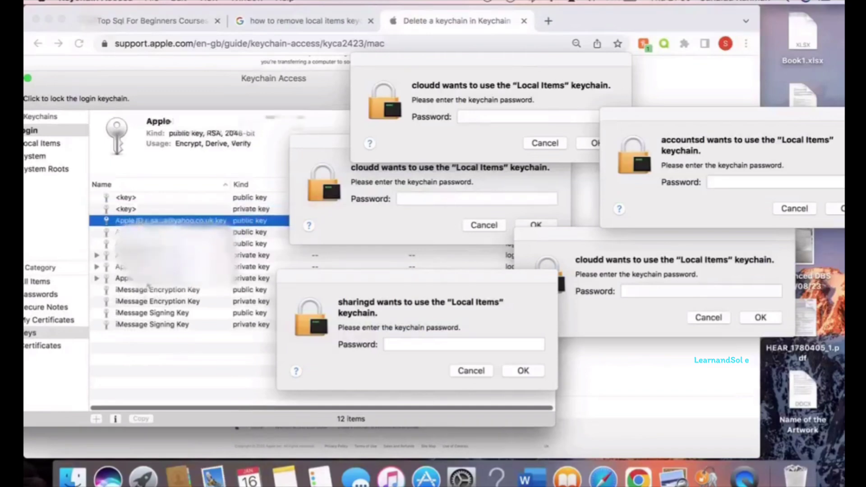
Select the ten Apple ID and iMessage keys and delete them, leaving two unnamed keys
drag(203, 79, 87, 117)
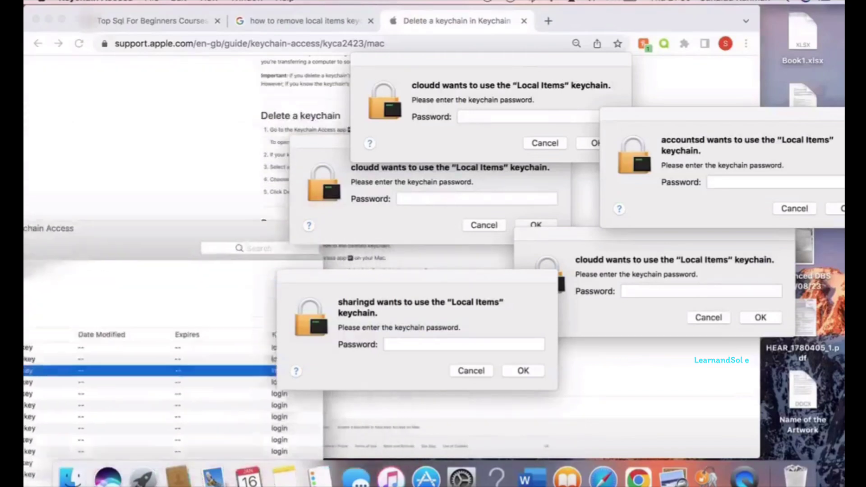
mouse_move(158, 116)
mouse_down()
mouse_move(271, 22)
mouse_move(229, 34)
mouse_up()
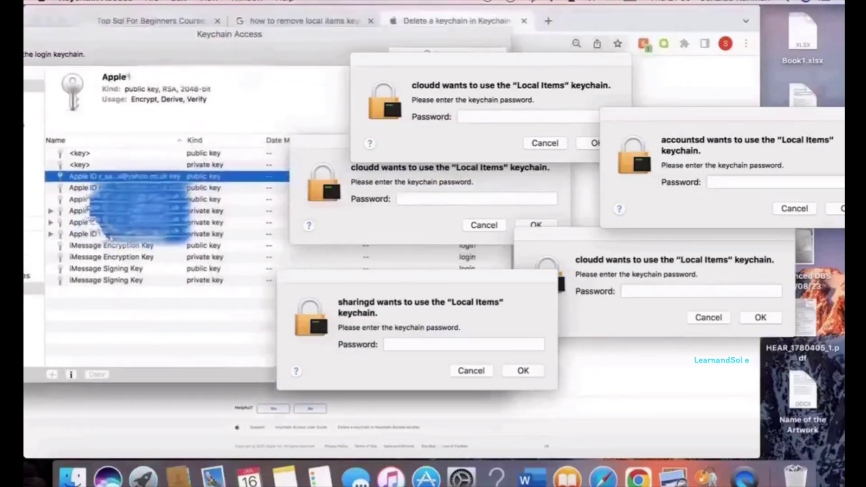
key(shift+Down)
key(shift+Down)
key(shift+Down)
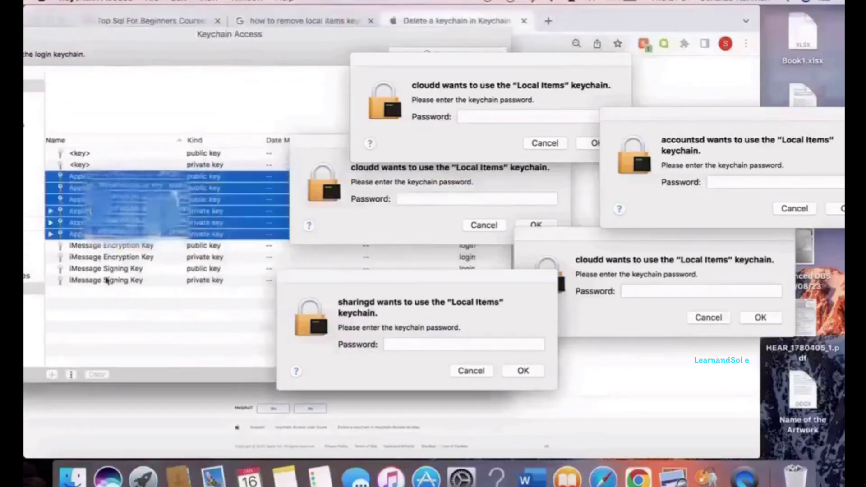
key(shift+Down)
key(shift+Down)
key(shift+Down)
right_click(113, 233)
click(141, 248)
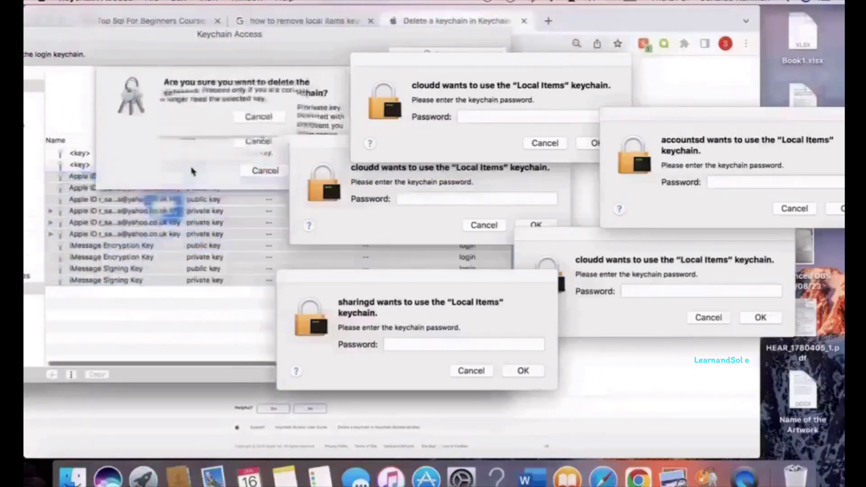
drag(288, 54, 164, 54)
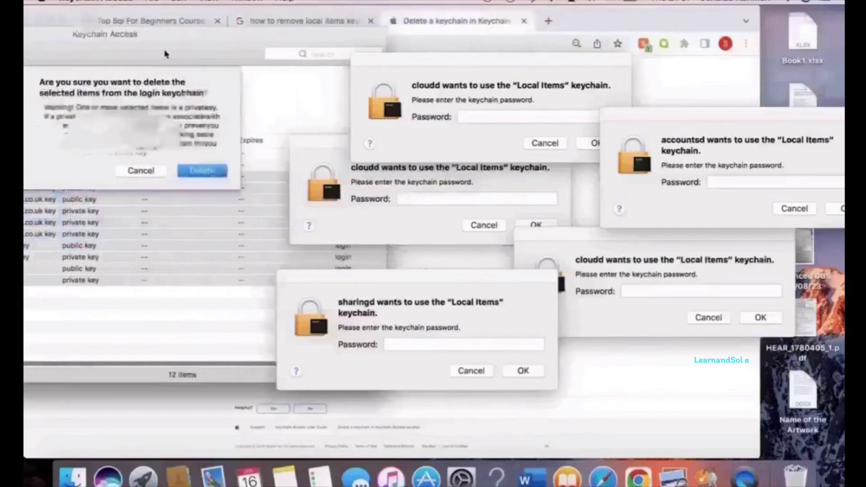
click(202, 171)
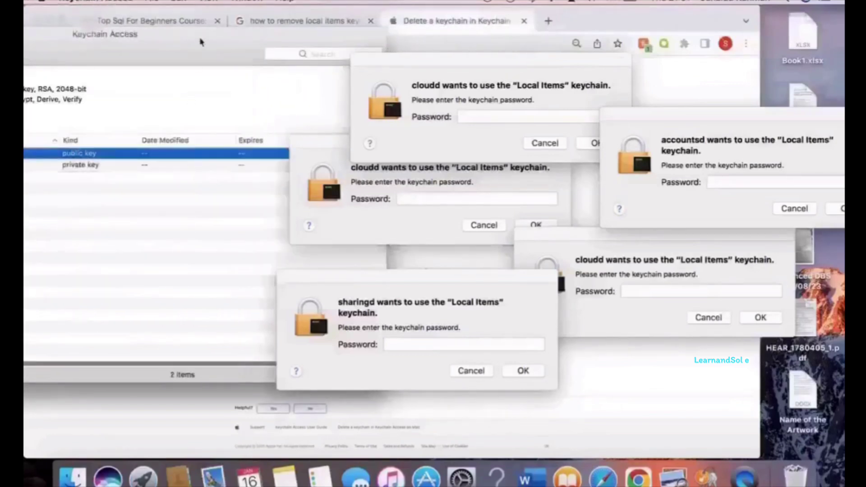
drag(191, 44, 341, 37)
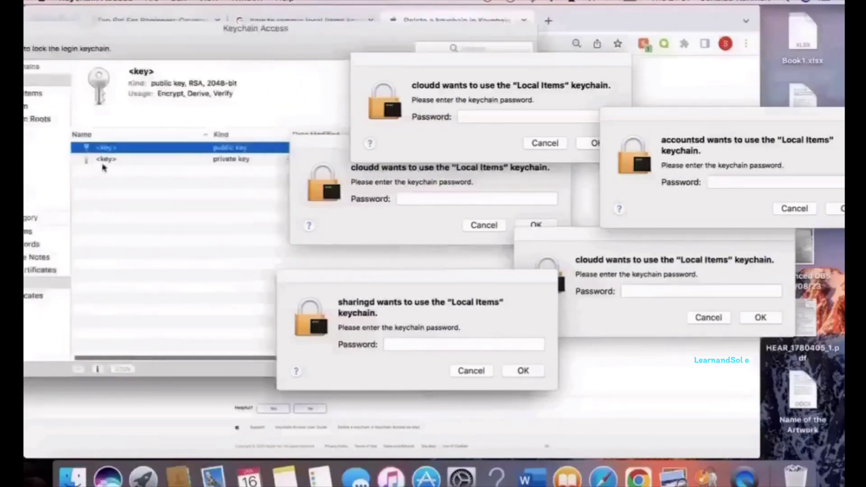